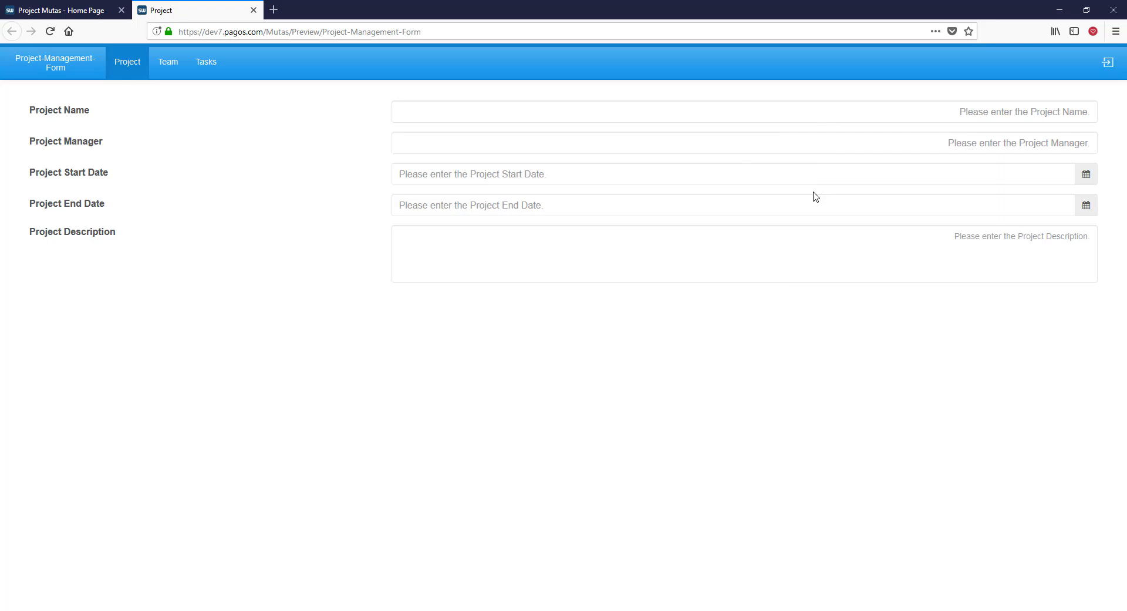
Step: View the Team and Tasks pages of the previewed Project-Management-Form application
{"action": "left_click", "coordinate": [182, 68]}
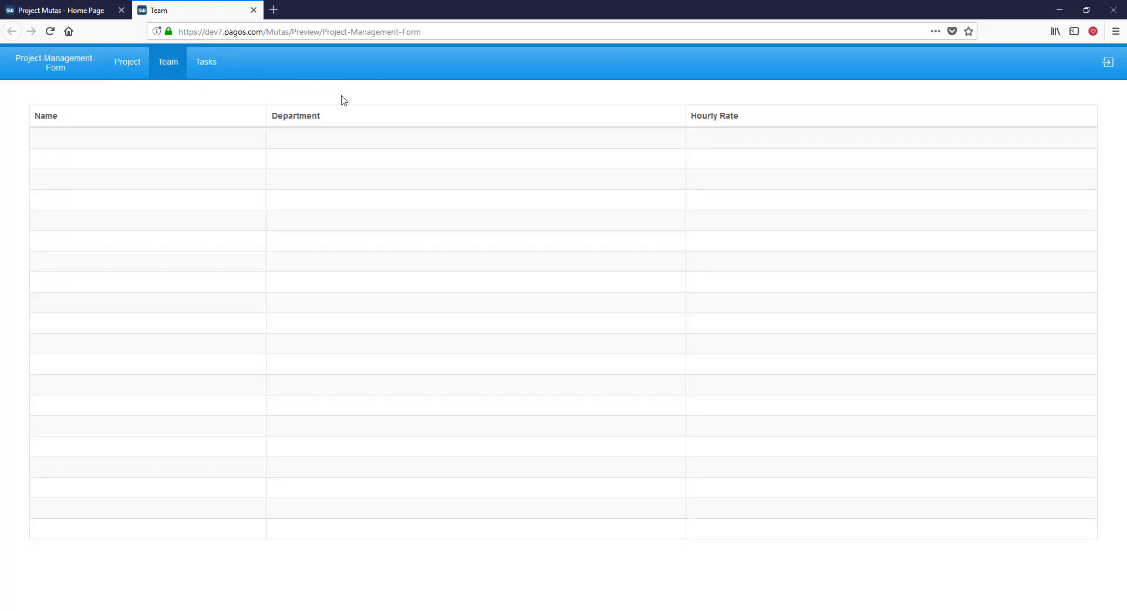
{"action": "left_click", "coordinate": [211, 66]}
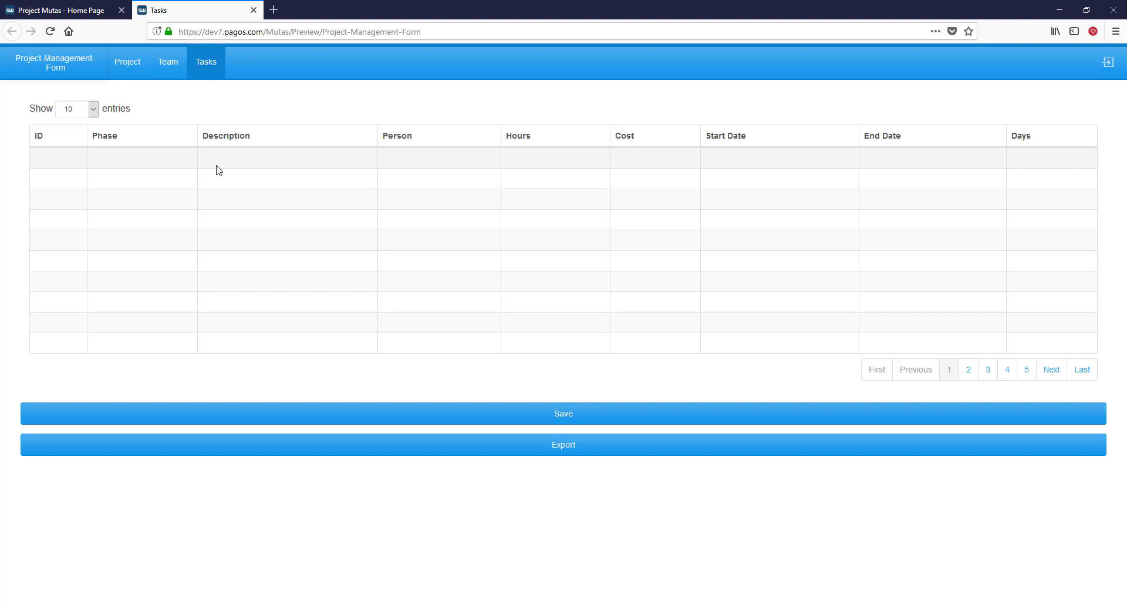
Step: In the designer's Tasks page, change the tasks input grid's input method to Form Based Start Empty Grid and submit it
{"action": "left_click", "coordinate": [103, 12]}
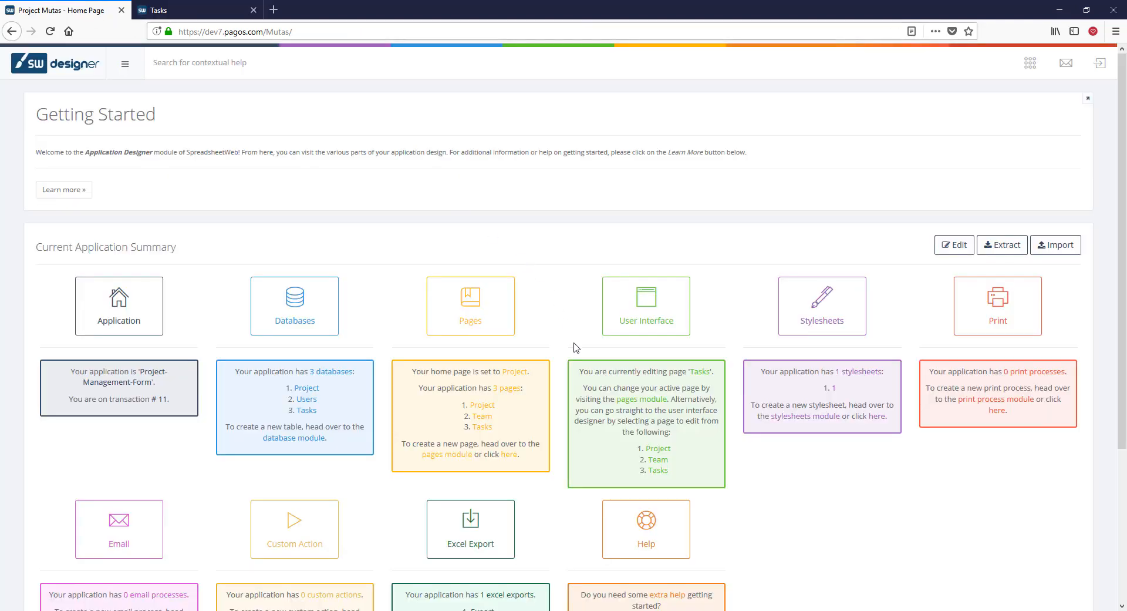
{"action": "left_click", "coordinate": [652, 470]}
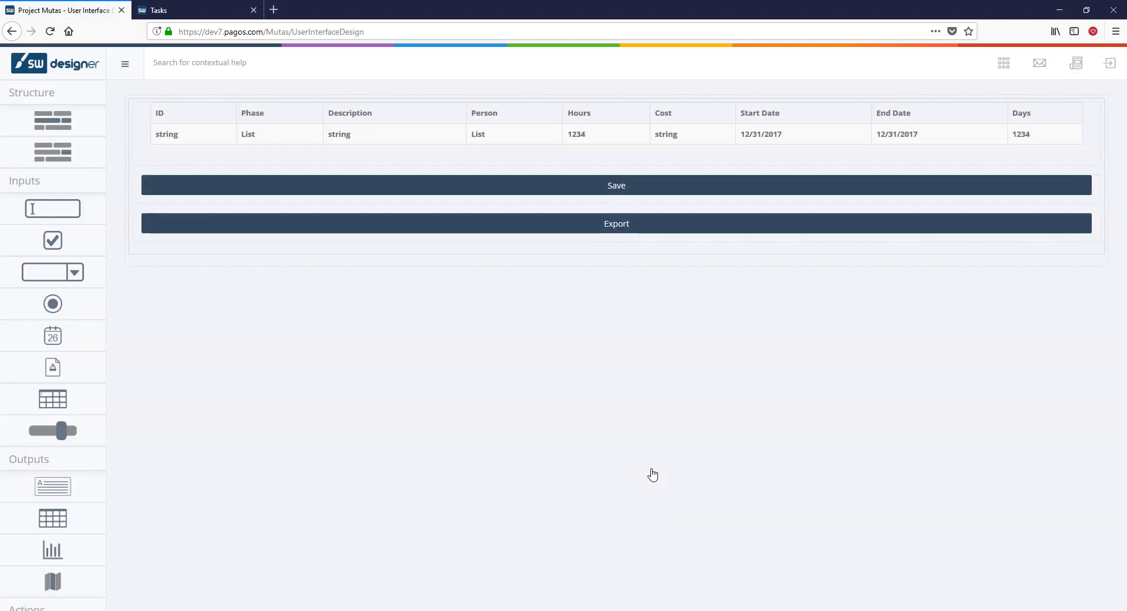
{"action": "left_click", "coordinate": [661, 134]}
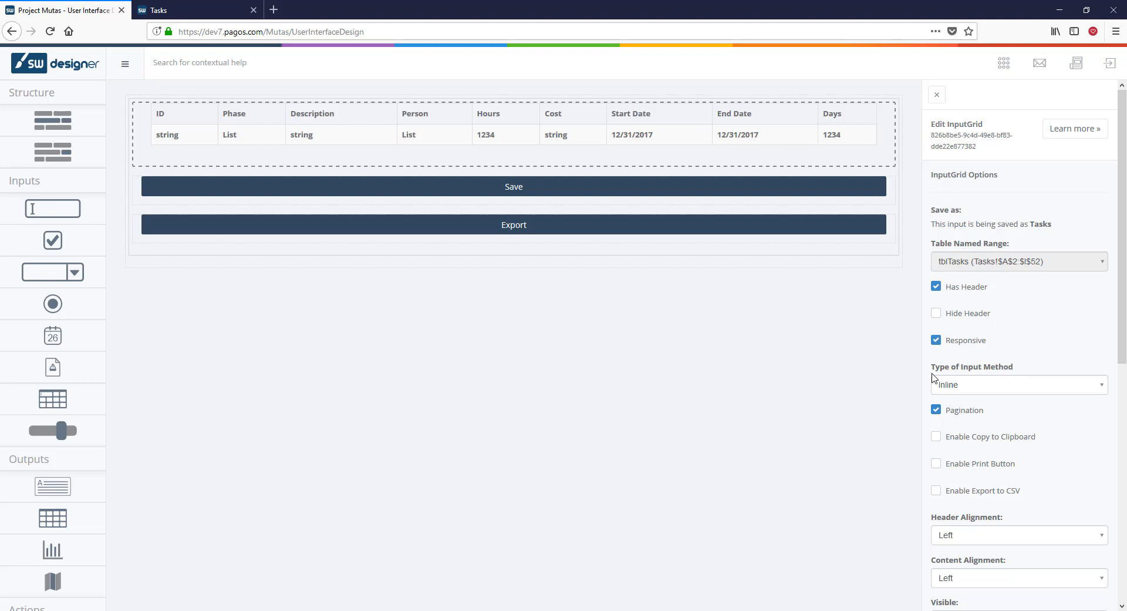
{"action": "left_click", "coordinate": [1008, 392]}
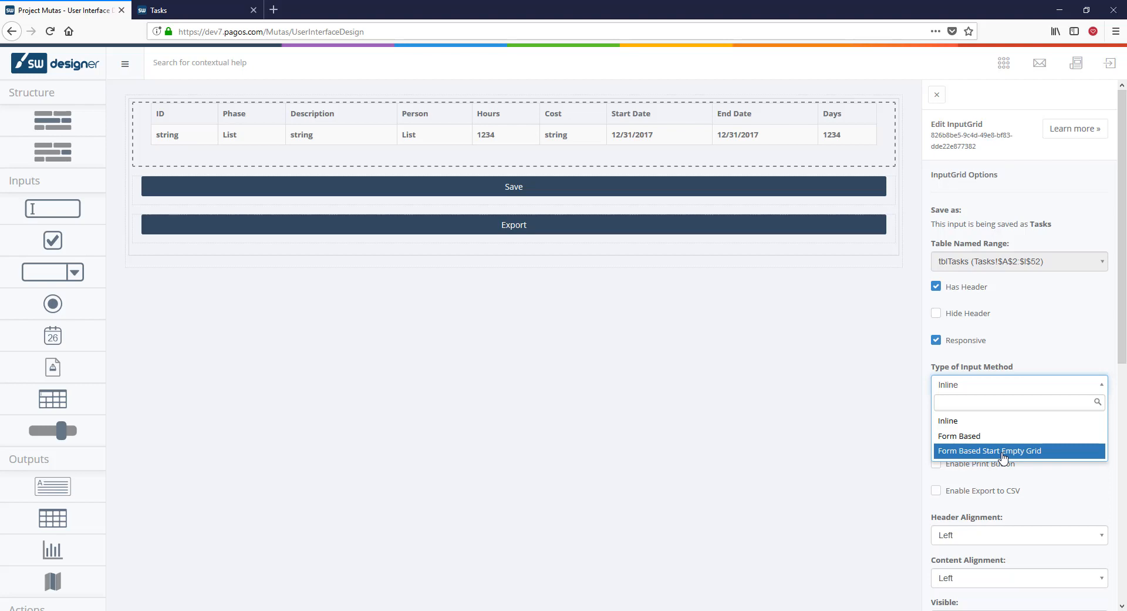
{"action": "left_click", "coordinate": [1002, 451]}
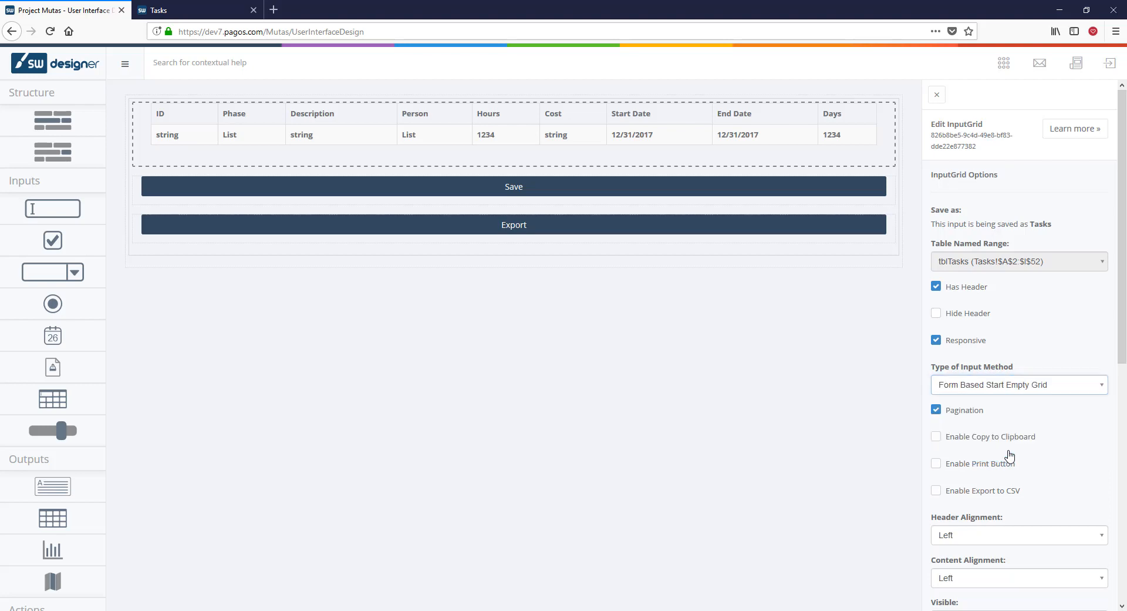
{"action": "scroll", "coordinate": [1009, 455], "scroll_direction": "down", "scroll_amount": 7}
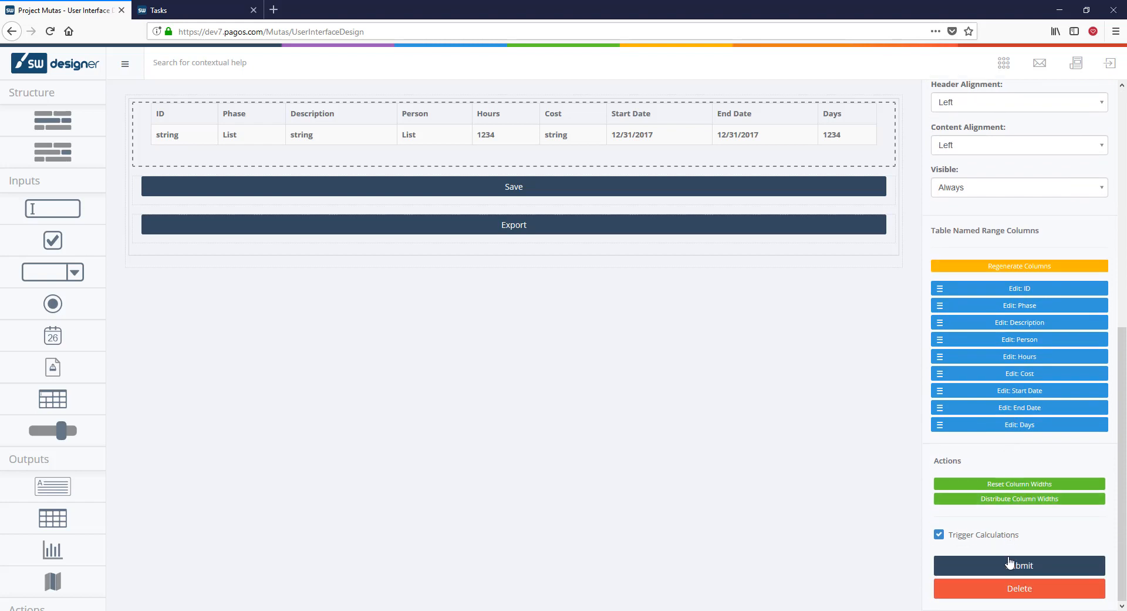
{"action": "left_click", "coordinate": [1010, 564]}
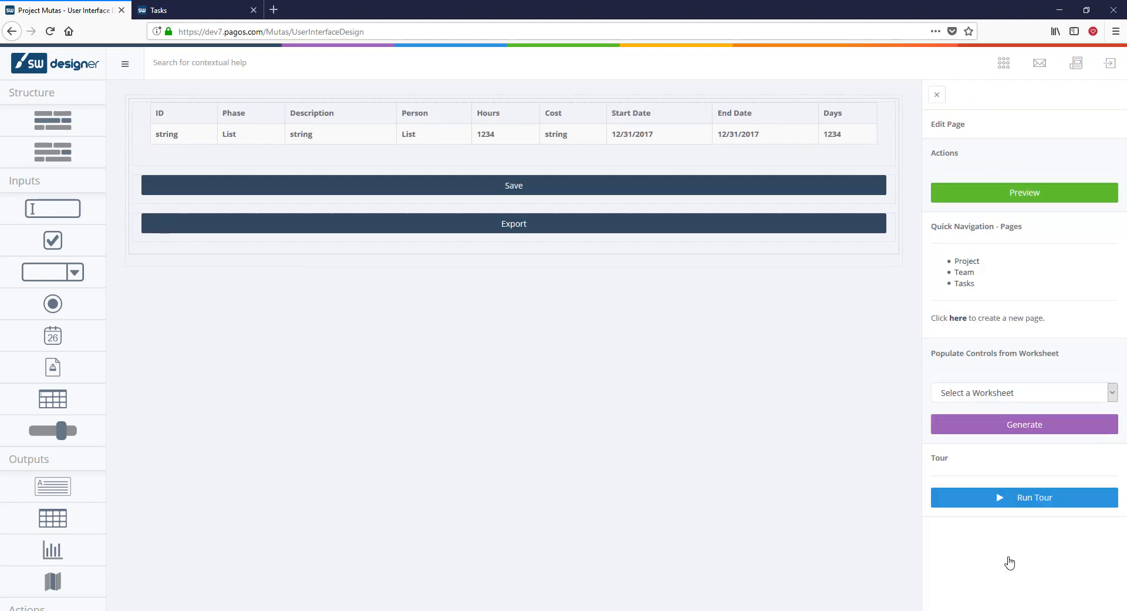
Step: Preview the application and enter New Project as the project name, plus the project manager's full name
{"action": "left_click", "coordinate": [1014, 203]}
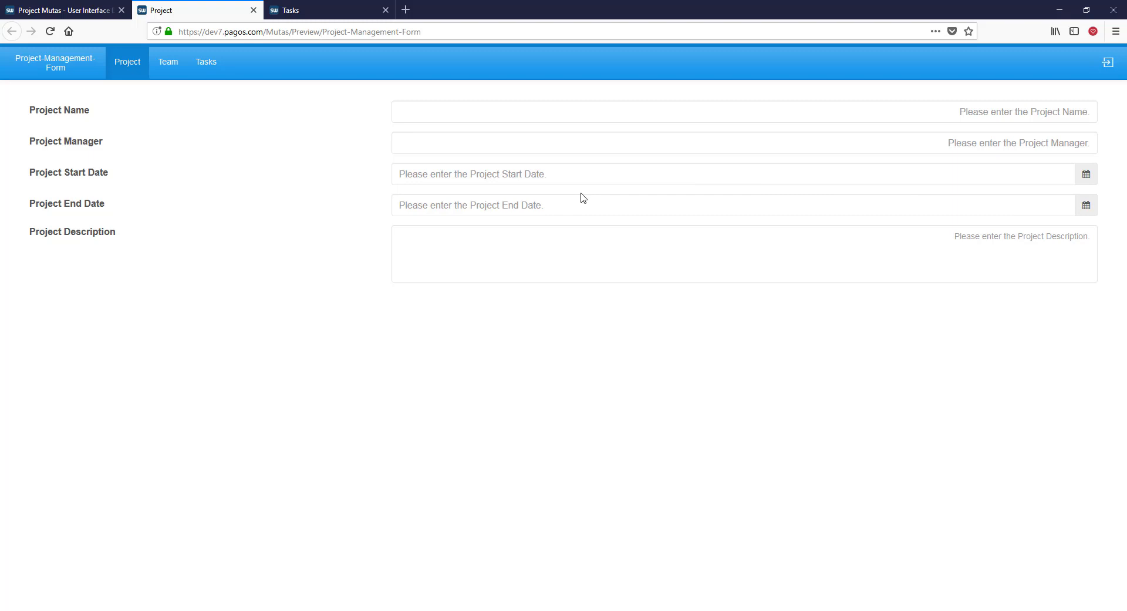
{"action": "left_click", "coordinate": [588, 111]}
{"action": "type", "text": "New Project"}
{"action": "key", "text": "Tab"}
{"action": "type", "text": "A"}
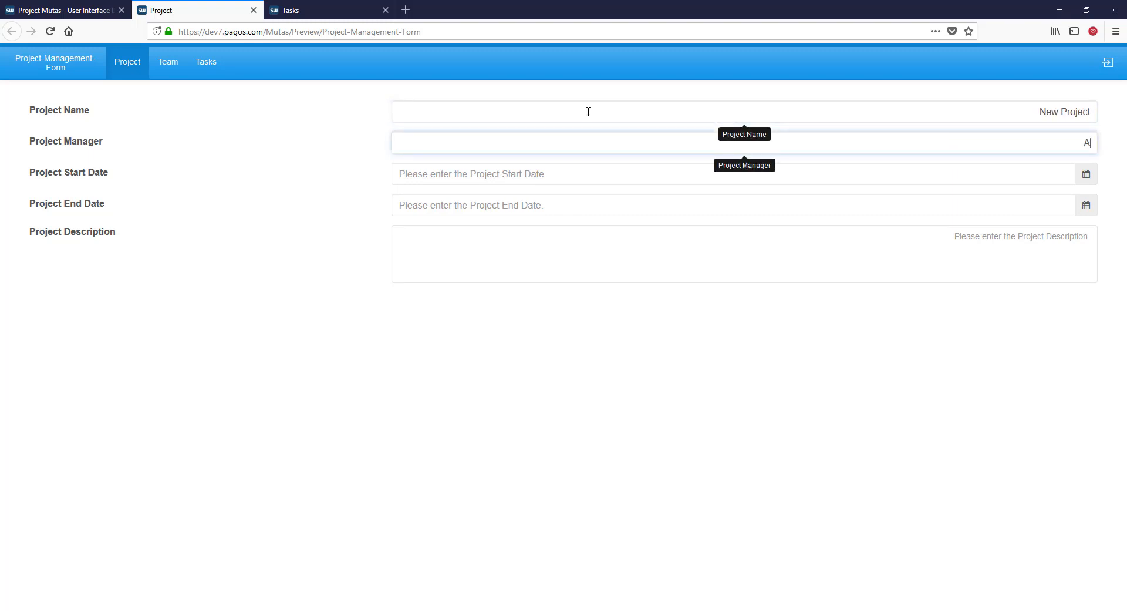
{"action": "key", "text": "BackSpace"}
{"action": "type", "text": "John Doe"}
Step: Set the project dates to 10/01/2018 through 10/05/2018 and enter the description "New Project details"
{"action": "left_click", "coordinate": [617, 171]}
{"action": "left_click", "coordinate": [980, 234]}
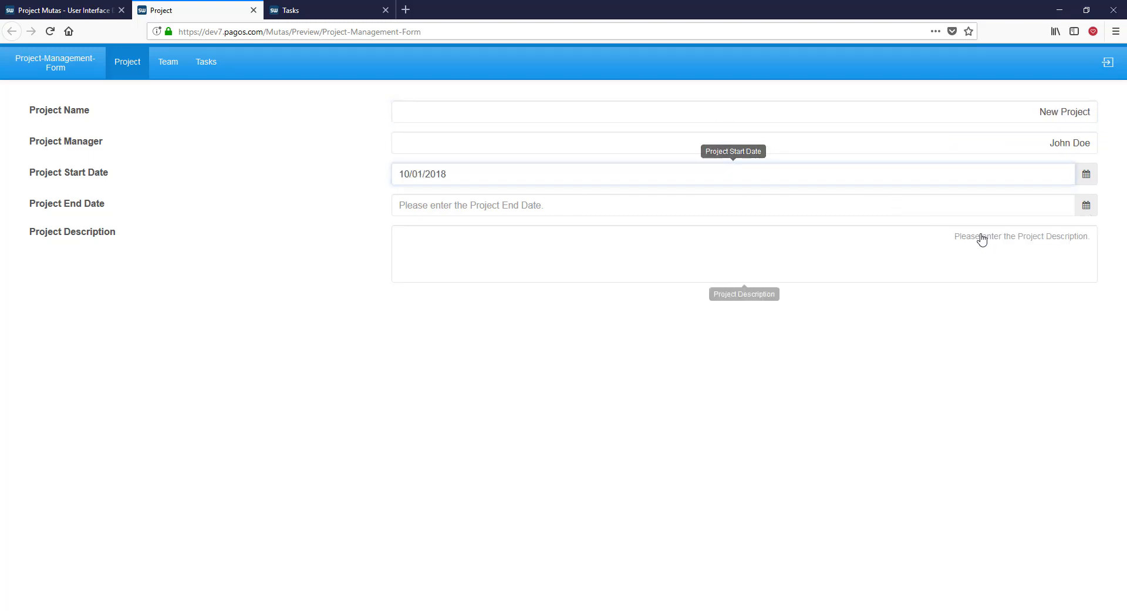
{"action": "left_click", "coordinate": [954, 205]}
{"action": "left_click", "coordinate": [1065, 265]}
{"action": "left_click", "coordinate": [887, 240]}
{"action": "type", "text": "New Pr"}
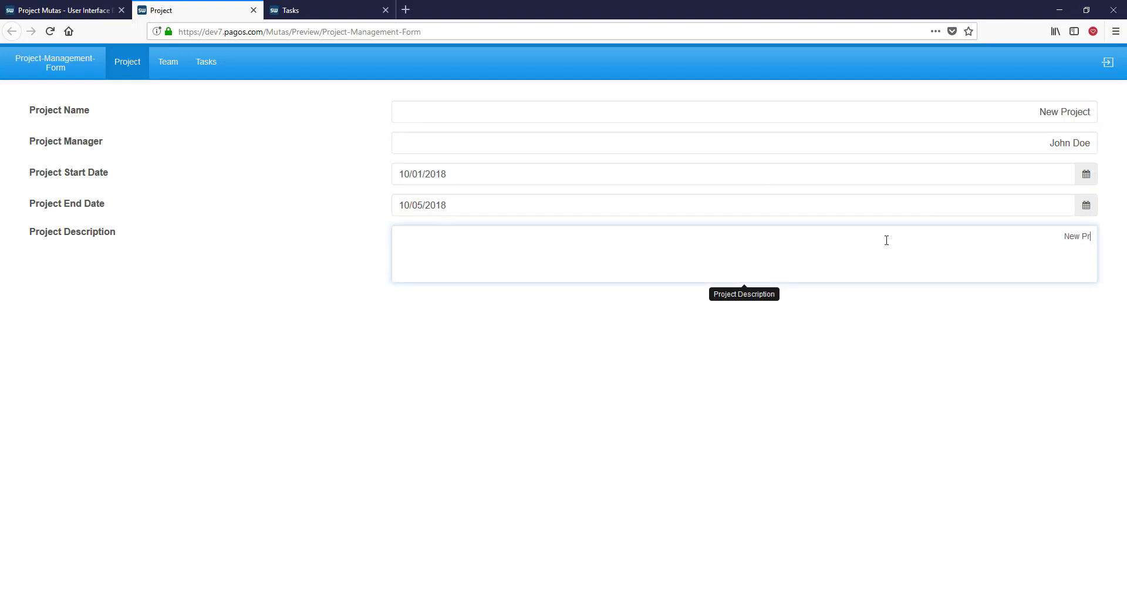
{"action": "type", "text": "oject details"}
Step: Fill the first row of the Team page with the member's full name, department Sales and hourly rate 30
{"action": "left_click", "coordinate": [154, 63]}
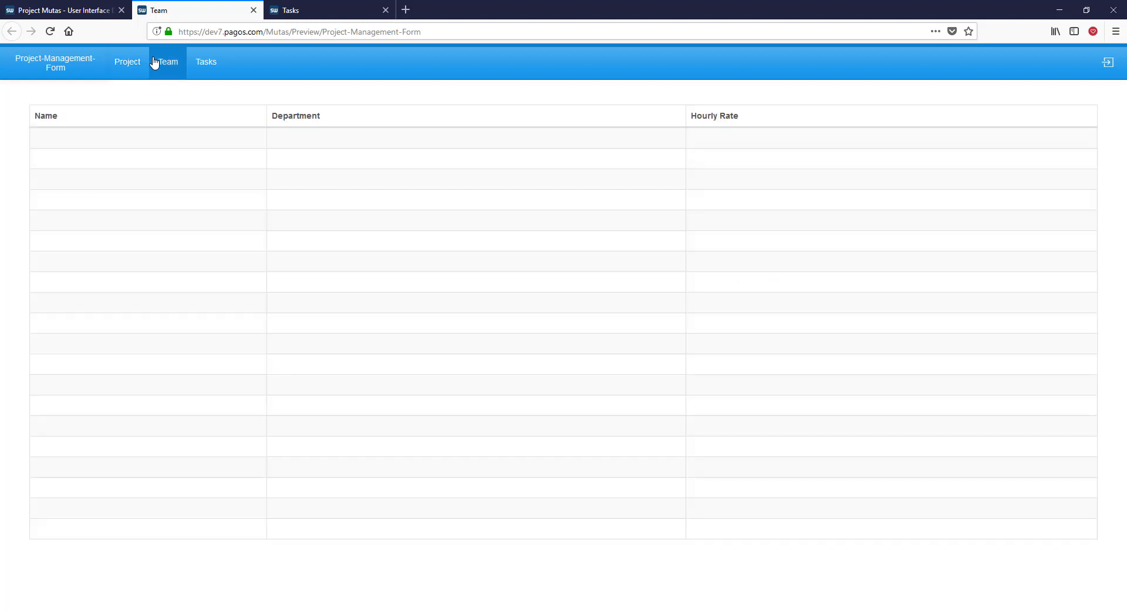
{"action": "left_click", "coordinate": [168, 138]}
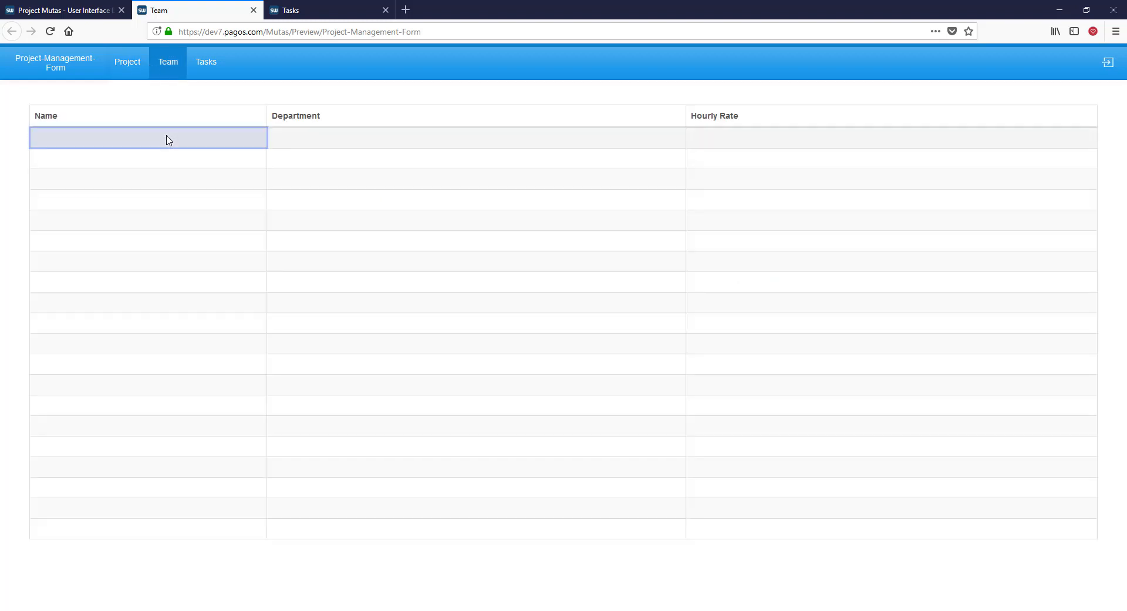
{"action": "type", "text": "Jane Doe"}
{"action": "left_click", "coordinate": [311, 145]}
{"action": "left_click", "coordinate": [313, 145]}
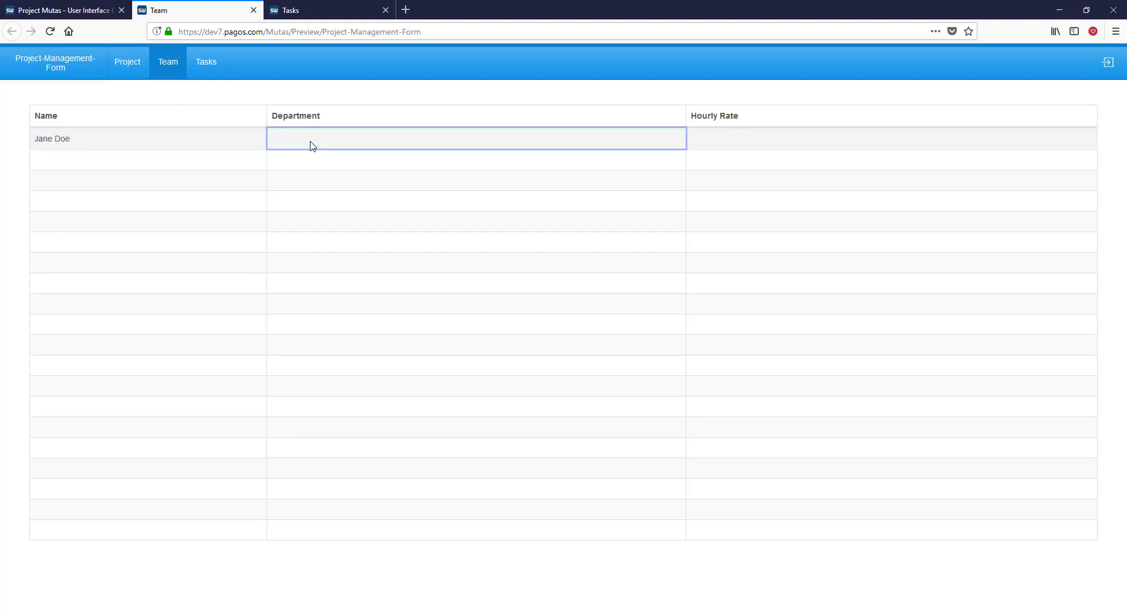
{"action": "type", "text": "Sales"}
{"action": "key", "text": "Return"}
{"action": "left_click", "coordinate": [735, 145]}
{"action": "type", "text": "30"}
Step: Fill the second team row with the member's full name, department Marketing and hourly rate 30
{"action": "left_click", "coordinate": [227, 171]}
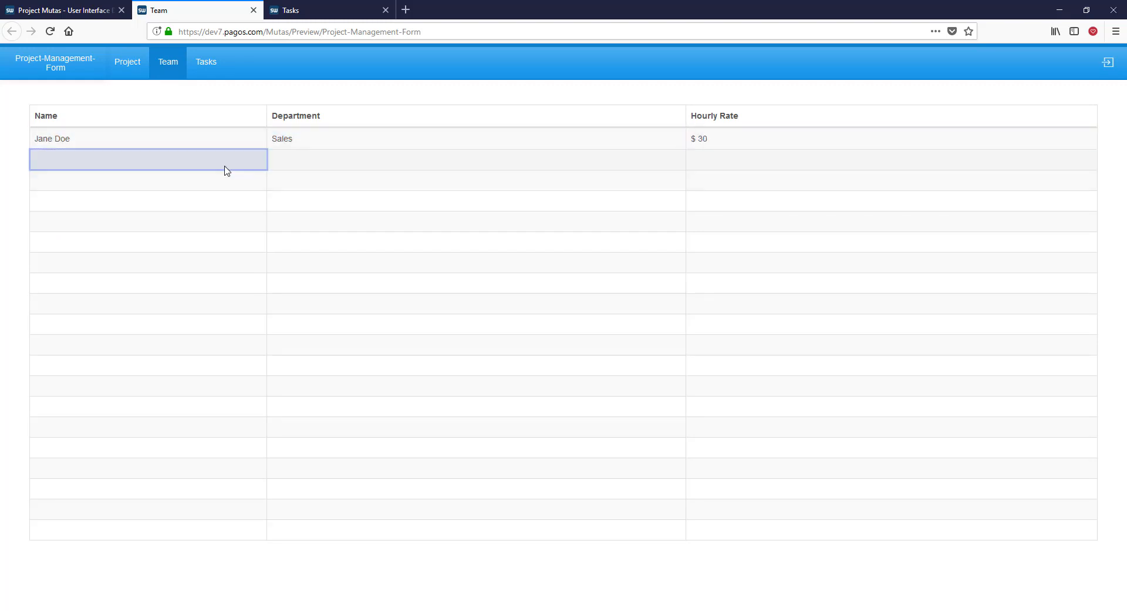
{"action": "type", "text": "John Smith"}
{"action": "key", "text": "Return"}
{"action": "left_click", "coordinate": [300, 167]}
{"action": "type", "text": "Marketing"}
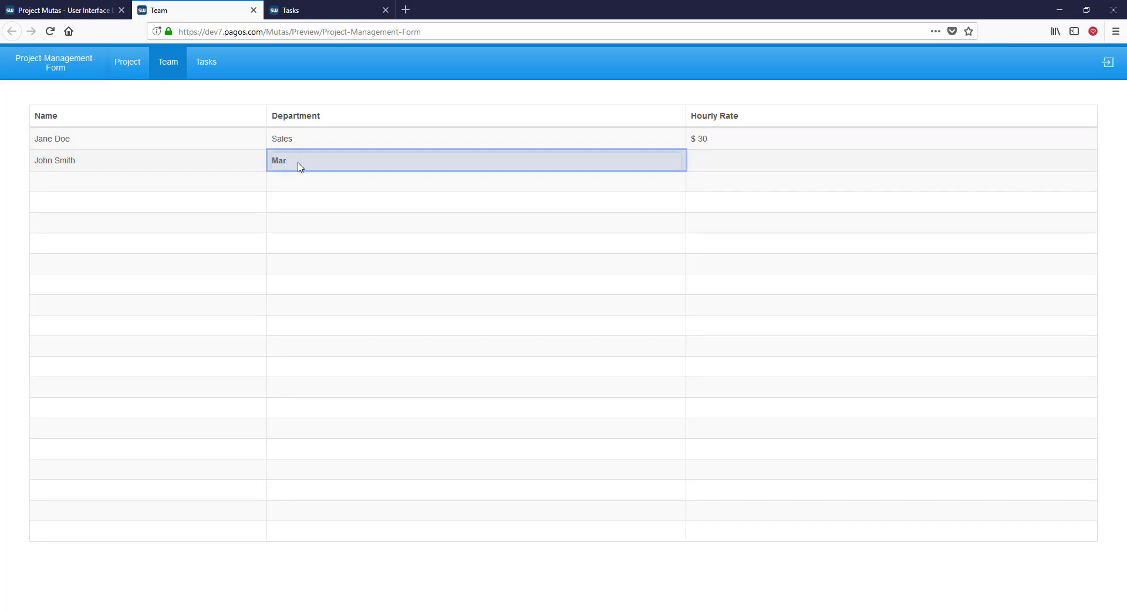
{"action": "key", "text": "Return"}
{"action": "left_click", "coordinate": [703, 163]}
{"action": "type", "text": "30"}
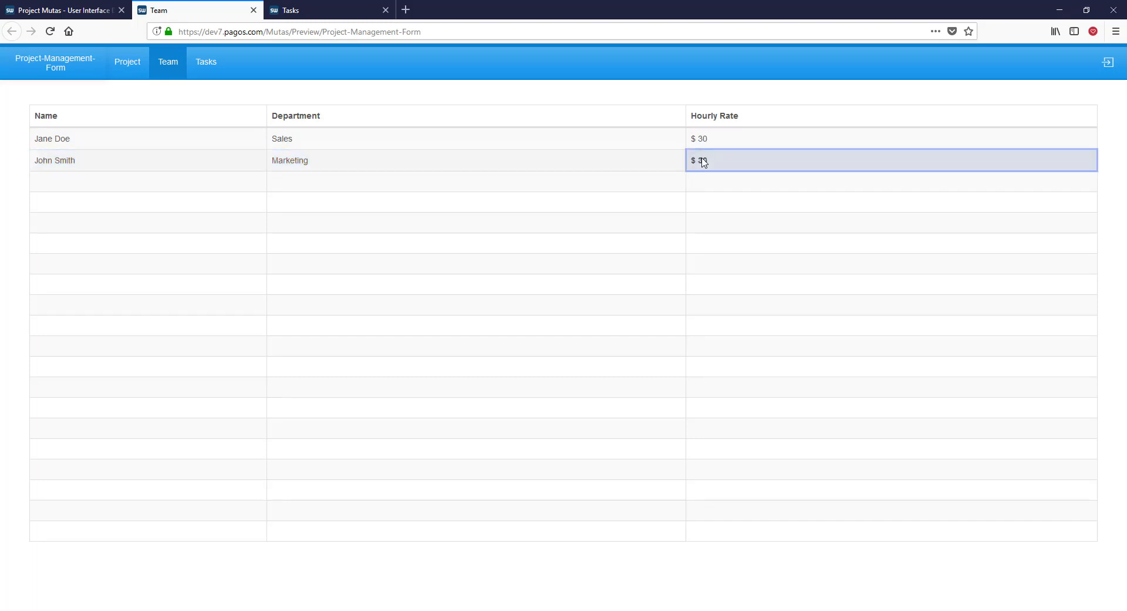
Step: Start a new task record with phase Preparation, description New Item, the first listed team member and 20 hours
{"action": "left_click", "coordinate": [220, 63]}
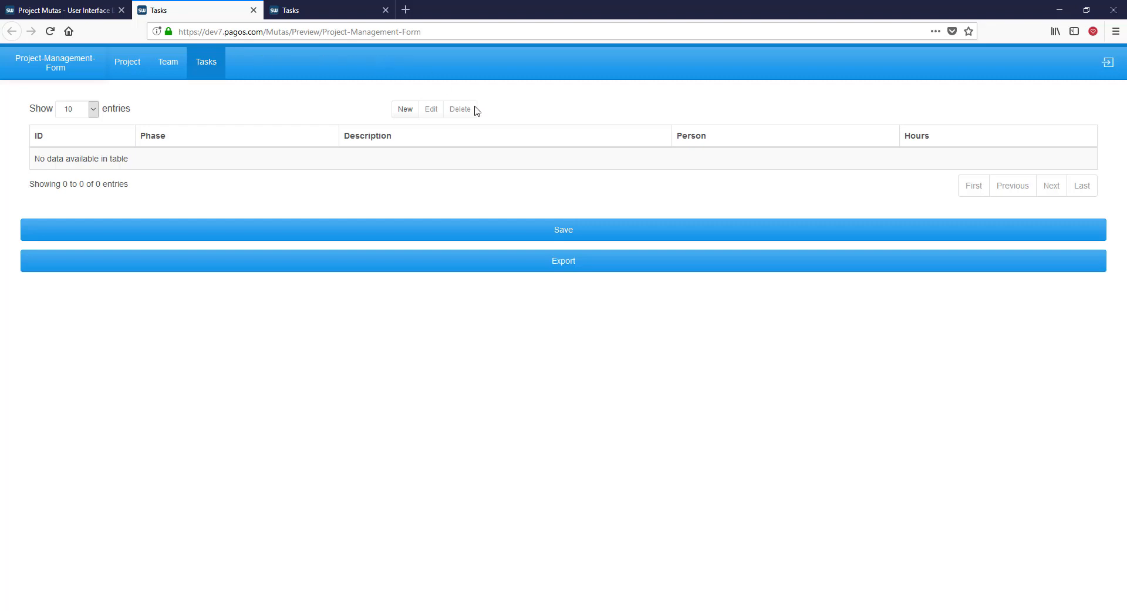
{"action": "left_click", "coordinate": [412, 114]}
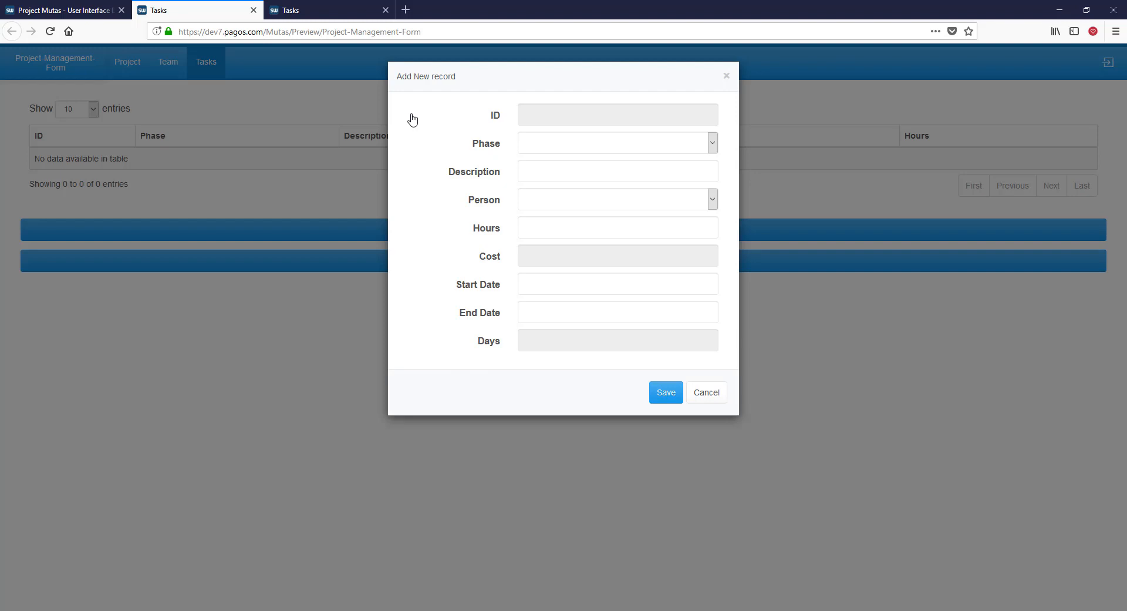
{"action": "left_click", "coordinate": [588, 149]}
{"action": "left_click", "coordinate": [588, 171]}
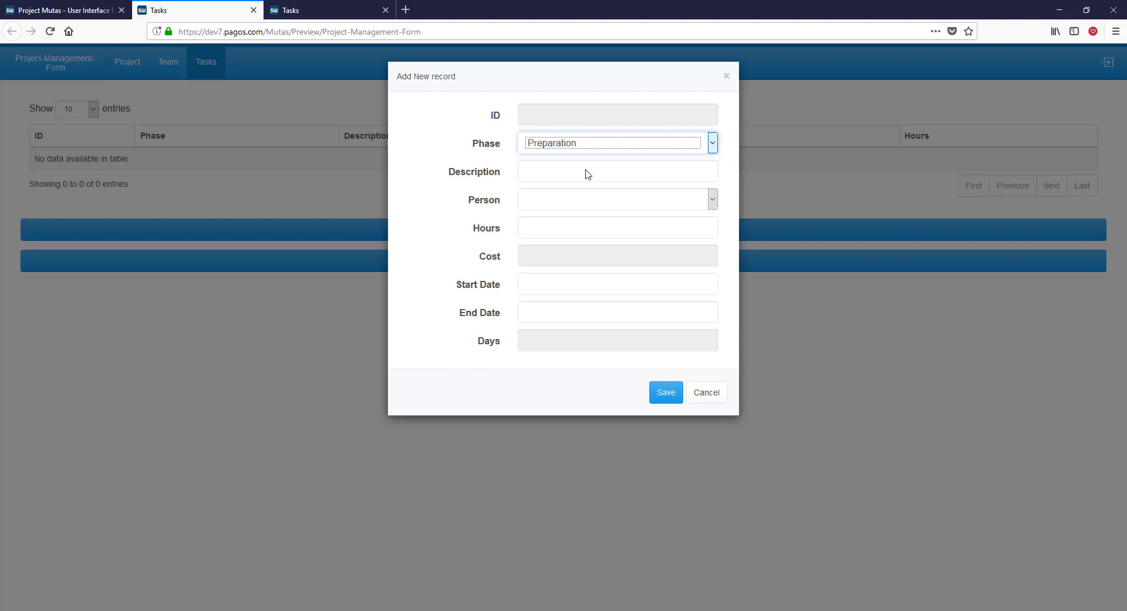
{"action": "left_click", "coordinate": [588, 174]}
{"action": "type", "text": "New Item"}
{"action": "left_click", "coordinate": [592, 198]}
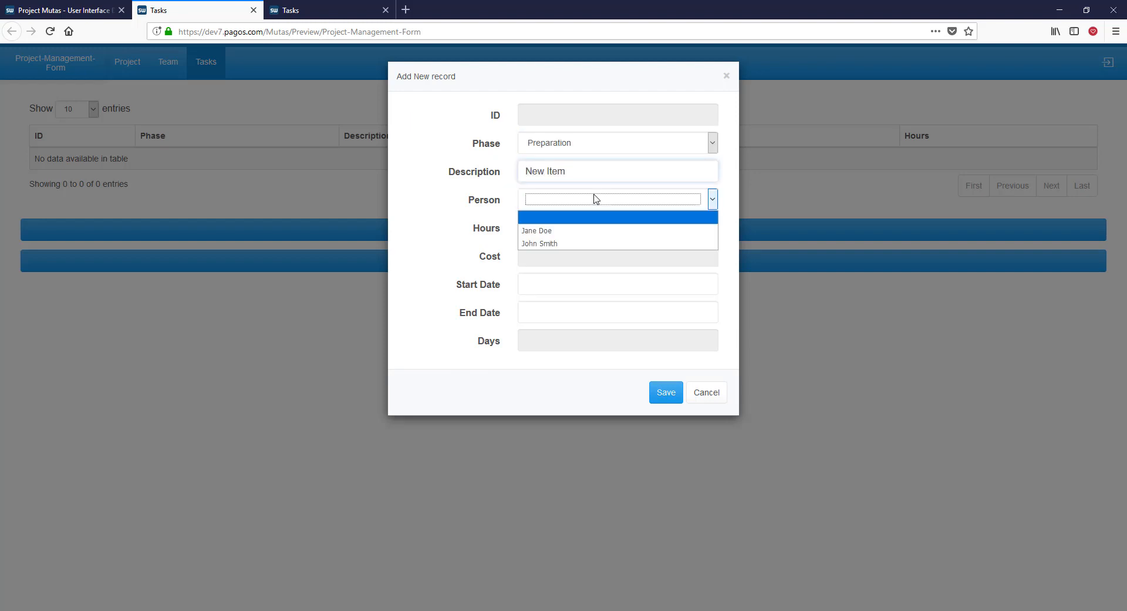
{"action": "left_click", "coordinate": [585, 234]}
{"action": "left_click", "coordinate": [585, 231]}
{"action": "type", "text": "20"}
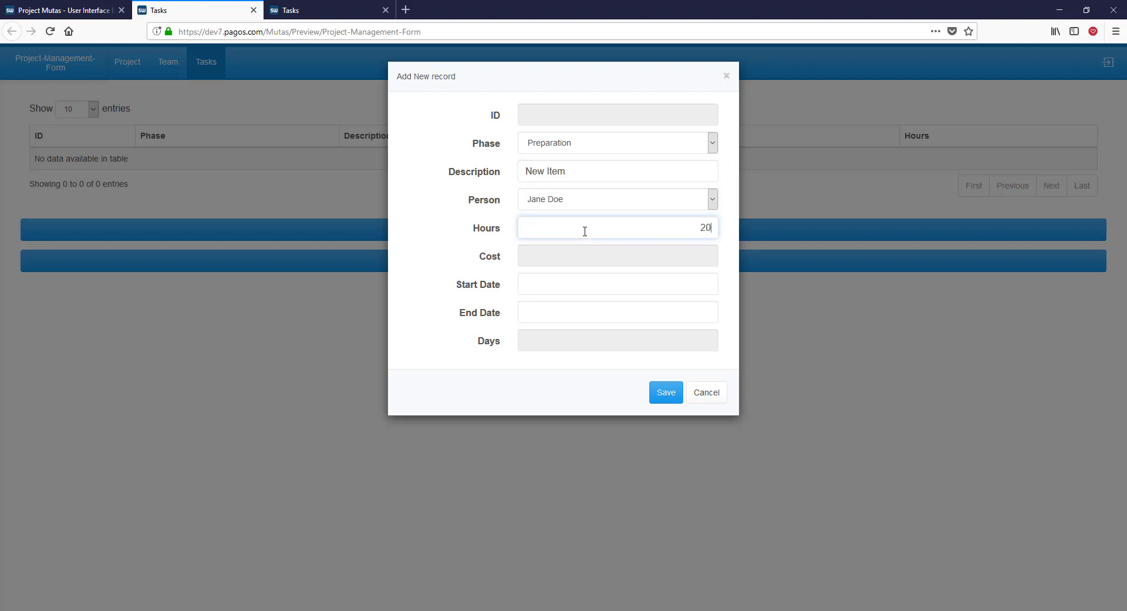
Step: Set the Preparation task's start date to 10/02/2018 and end date to 10/04/2018, and save the record
{"action": "left_click", "coordinate": [585, 282]}
{"action": "type", "text": "10/02/2018"}
{"action": "left_click", "coordinate": [560, 314]}
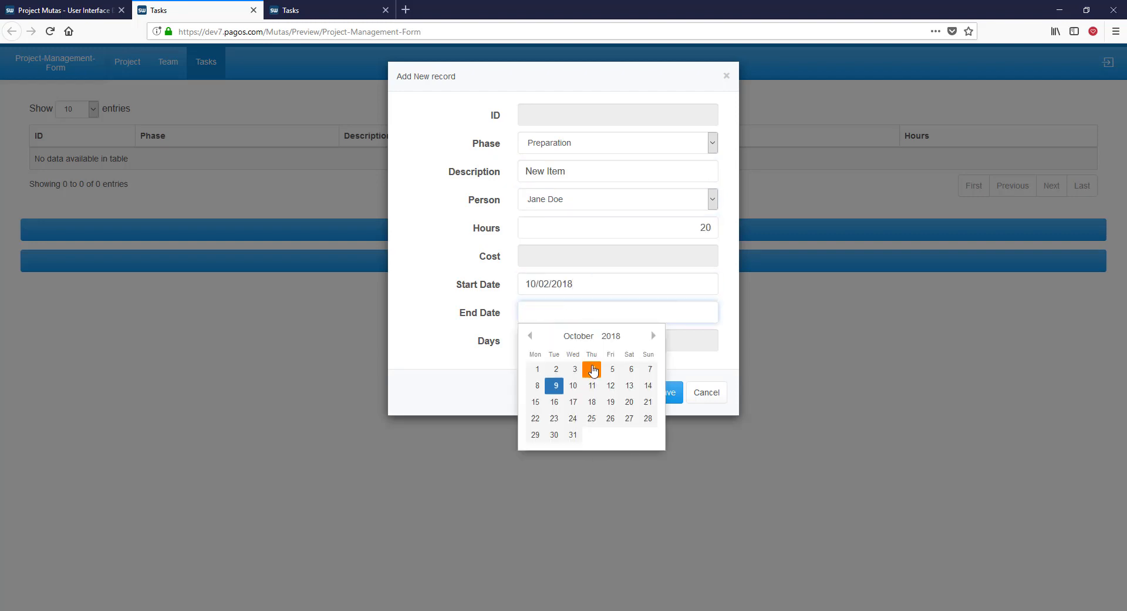
{"action": "left_click", "coordinate": [593, 369]}
{"action": "left_click", "coordinate": [668, 392]}
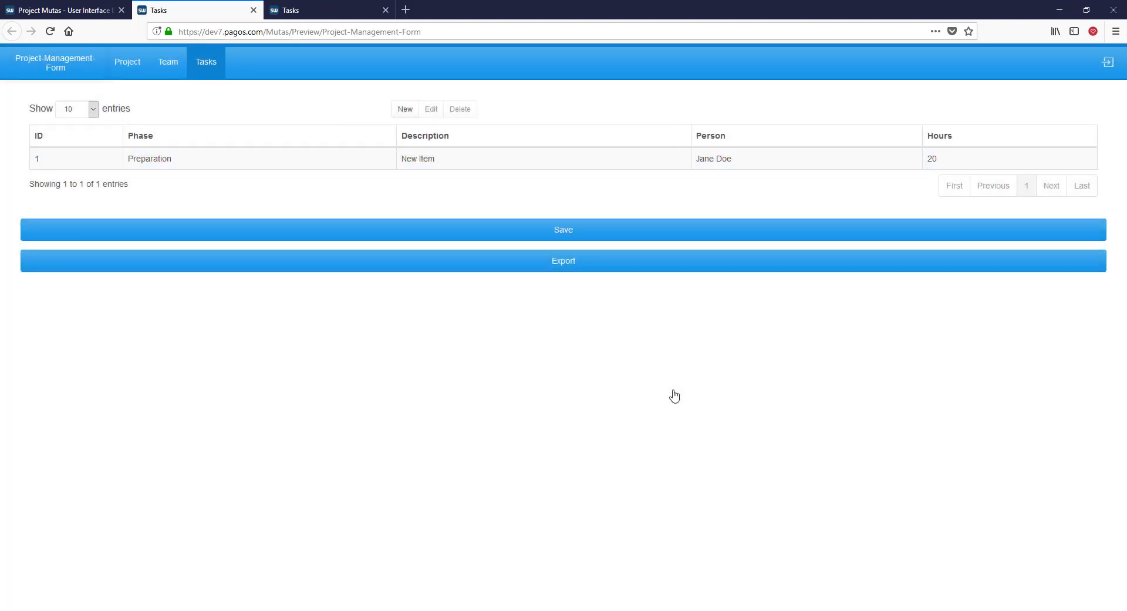
Step: Start another task record with phase Planning and Definitions, description Item 2, the second listed team member and 10 hours
{"action": "left_click", "coordinate": [405, 109]}
{"action": "left_click", "coordinate": [564, 146]}
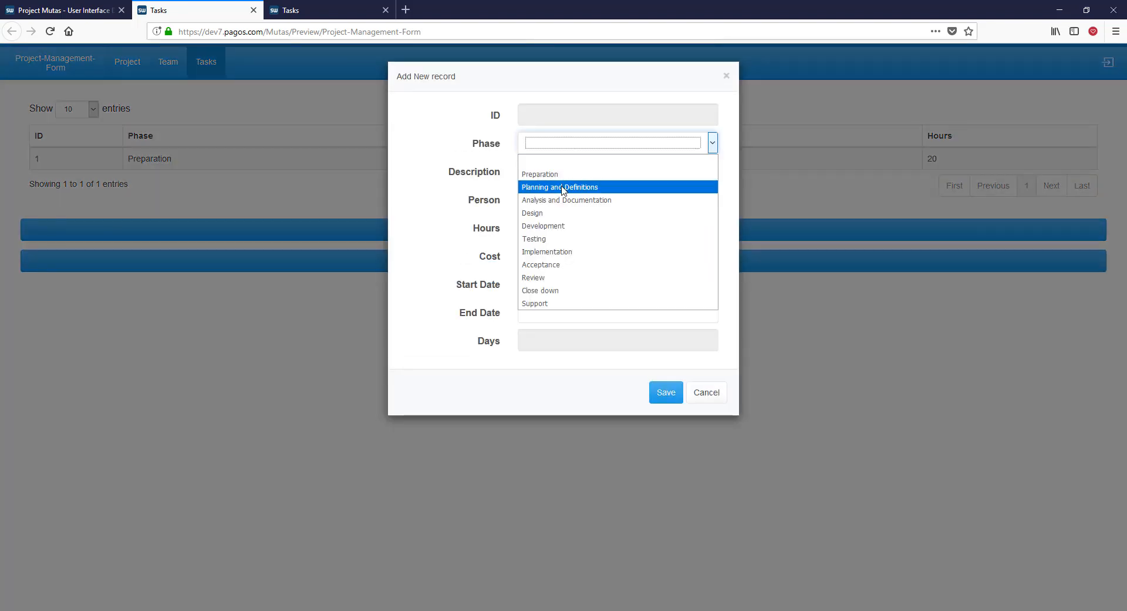
{"action": "left_click", "coordinate": [564, 183]}
{"action": "left_click", "coordinate": [567, 170]}
{"action": "type", "text": "Item 2"}
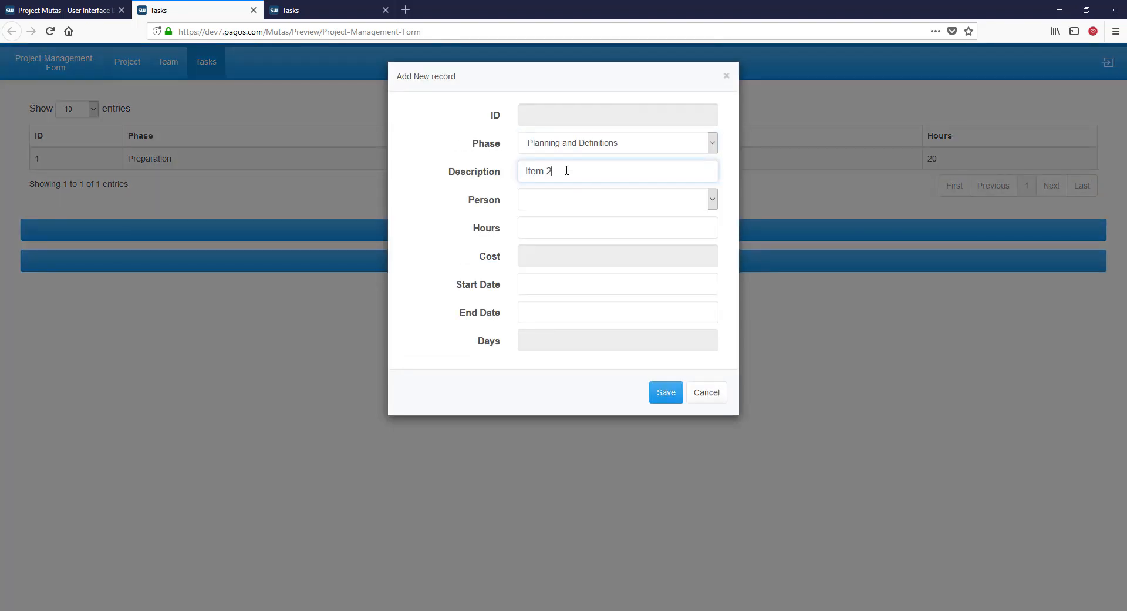
{"action": "left_click", "coordinate": [567, 200]}
{"action": "left_click", "coordinate": [559, 229]}
{"action": "type", "text": "1"}
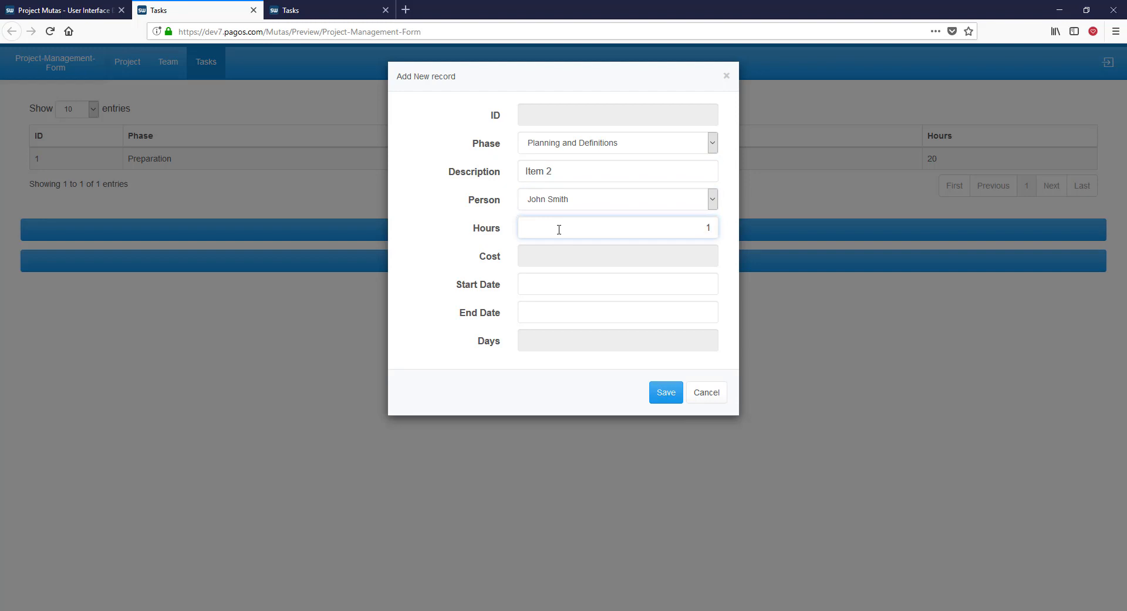
{"action": "type", "text": "0"}
Step: Set the Item 2 task's start date to 10/03/2018, choose an end date in October 2018, and save the record
{"action": "left_click", "coordinate": [564, 284]}
{"action": "left_click", "coordinate": [576, 341]}
{"action": "left_click", "coordinate": [579, 318]}
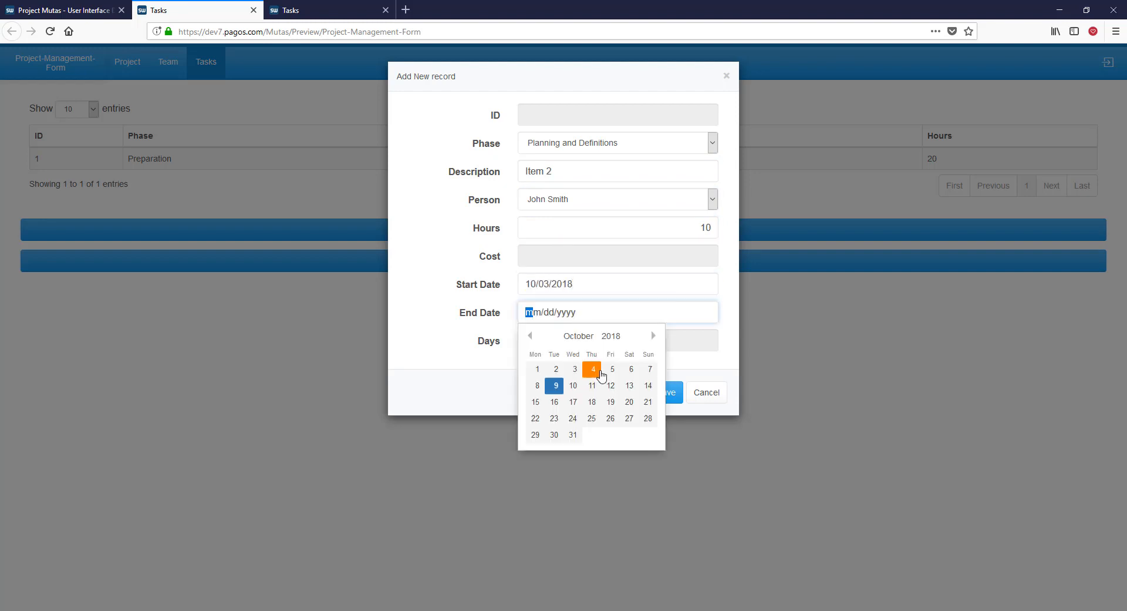
{"action": "left_click", "coordinate": [601, 374]}
{"action": "left_click", "coordinate": [662, 392]}
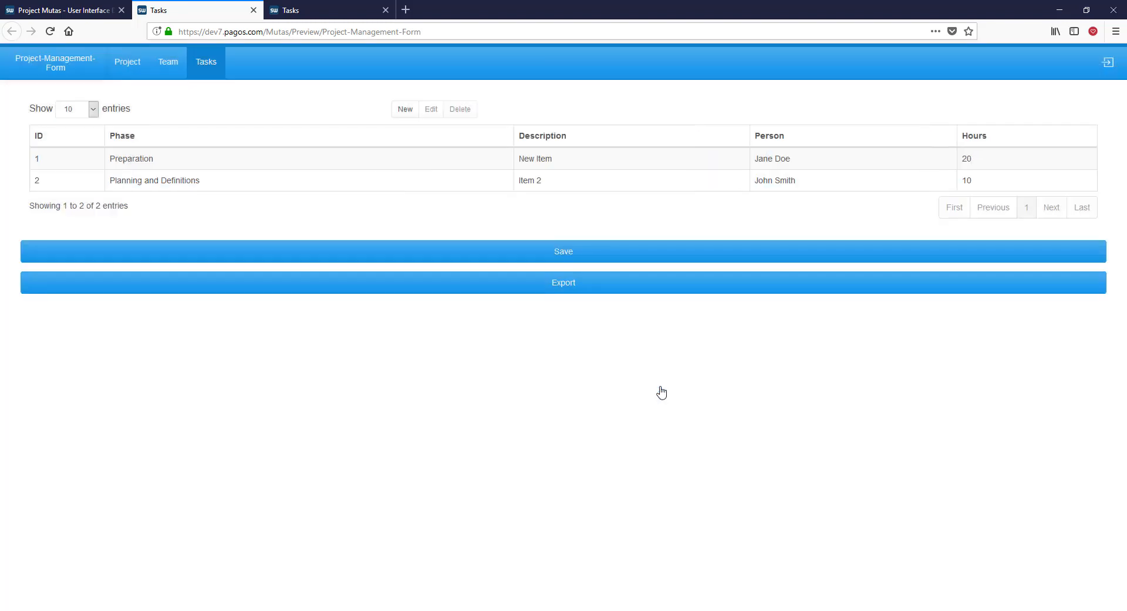
Step: Edit the Preparation task, set its hours to 15 and save the record
{"action": "left_click", "coordinate": [471, 158]}
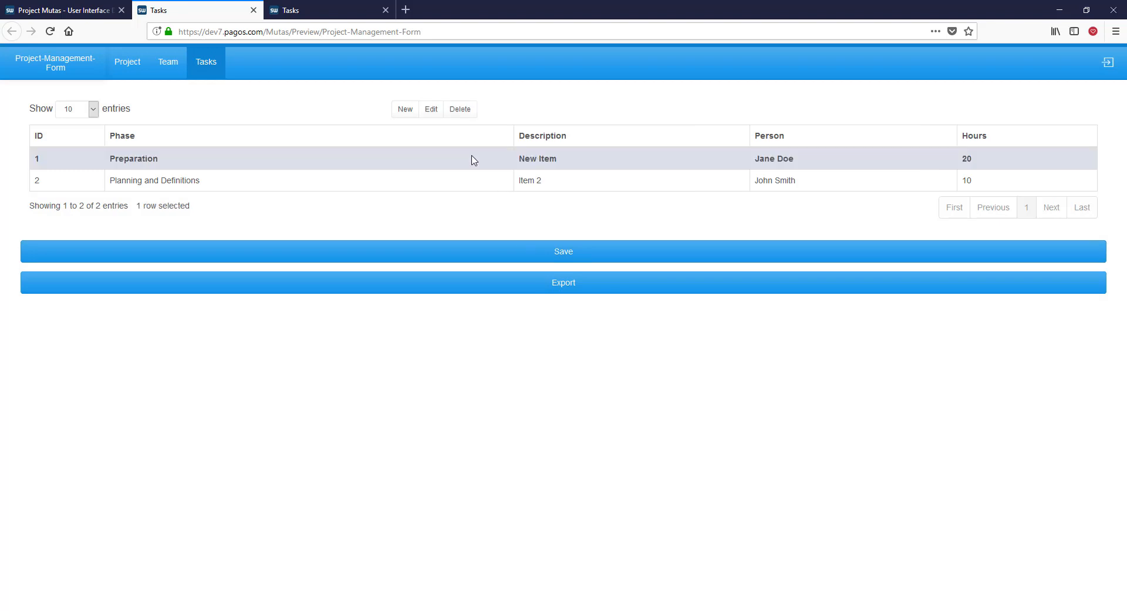
{"action": "left_click", "coordinate": [431, 109]}
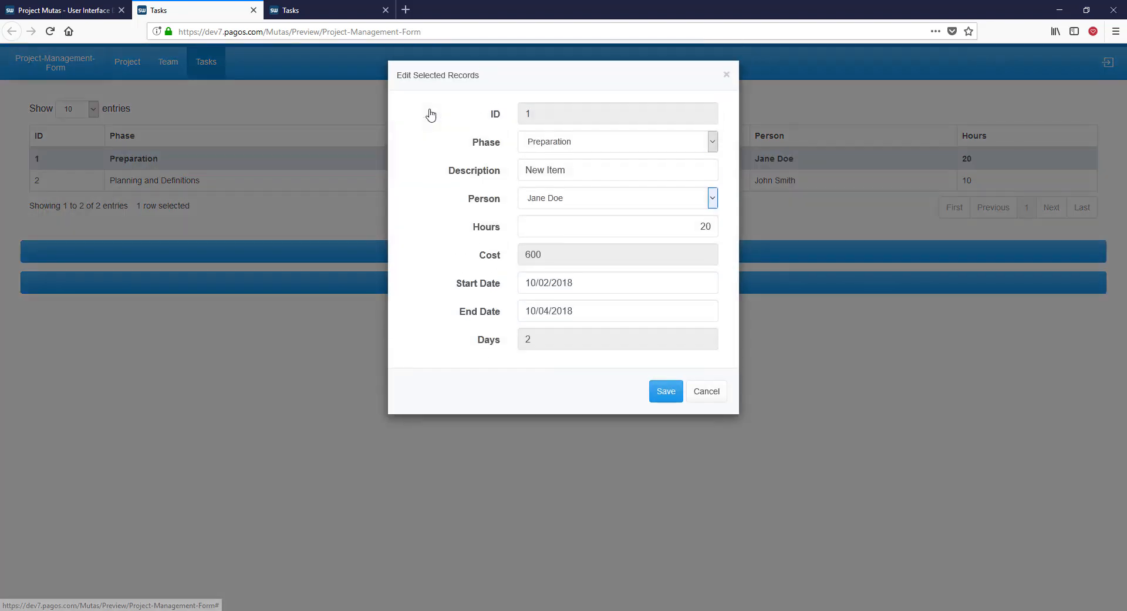
{"action": "double_click", "coordinate": [705, 227]}
{"action": "type", "text": "15"}
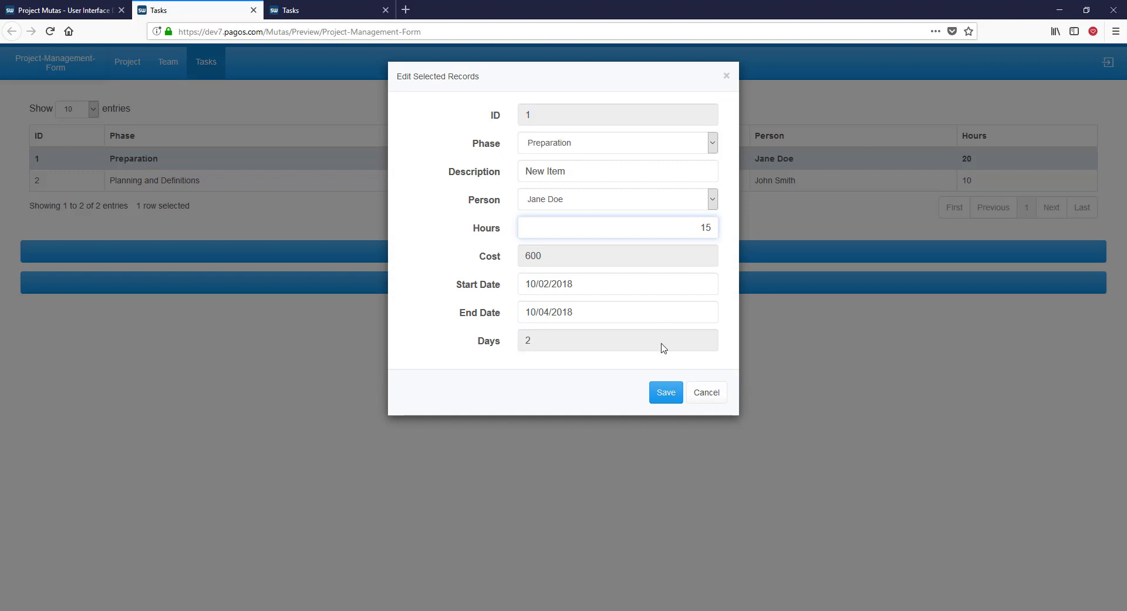
{"action": "left_click", "coordinate": [664, 392]}
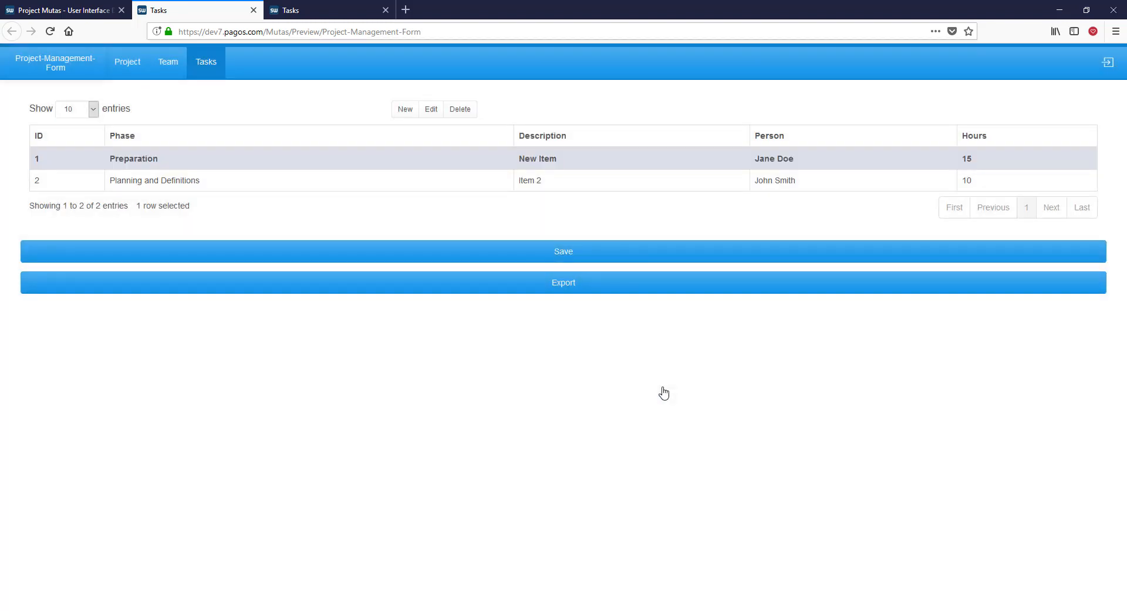
Step: Delete the selected Preparation task from the task grid
{"action": "left_click", "coordinate": [458, 109]}
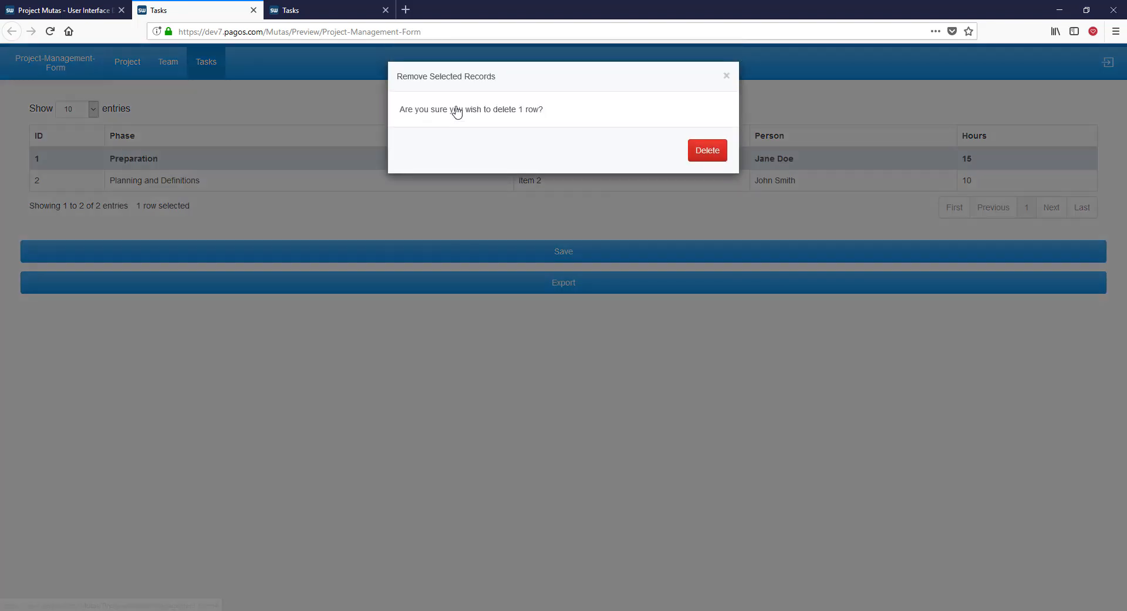
{"action": "left_click", "coordinate": [702, 150]}
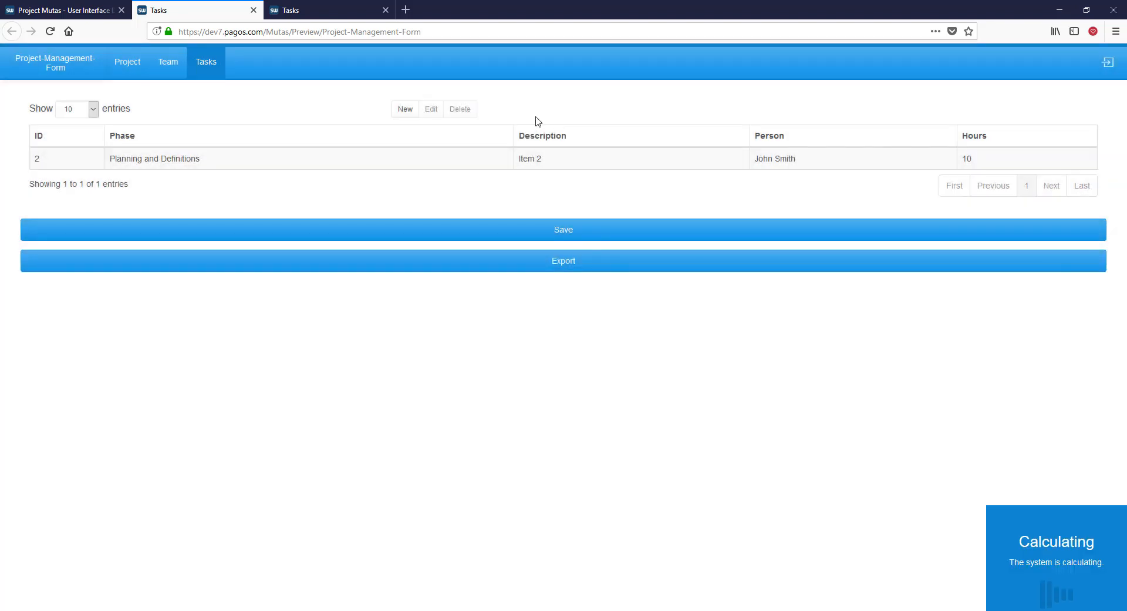